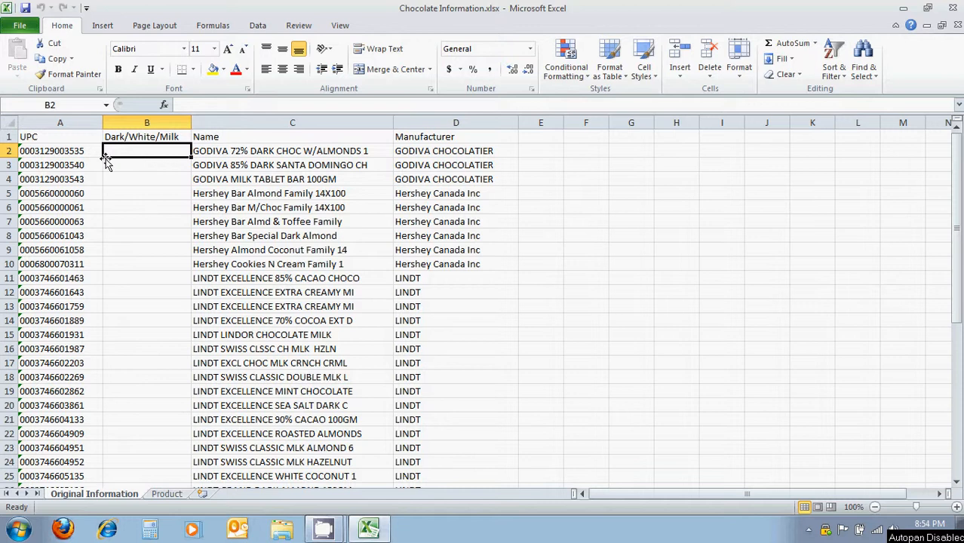
Compare the UPC column on the Original Information sheet with the column headings on the Product sheet.
{"action": "left_click", "coordinate": [83, 151]}
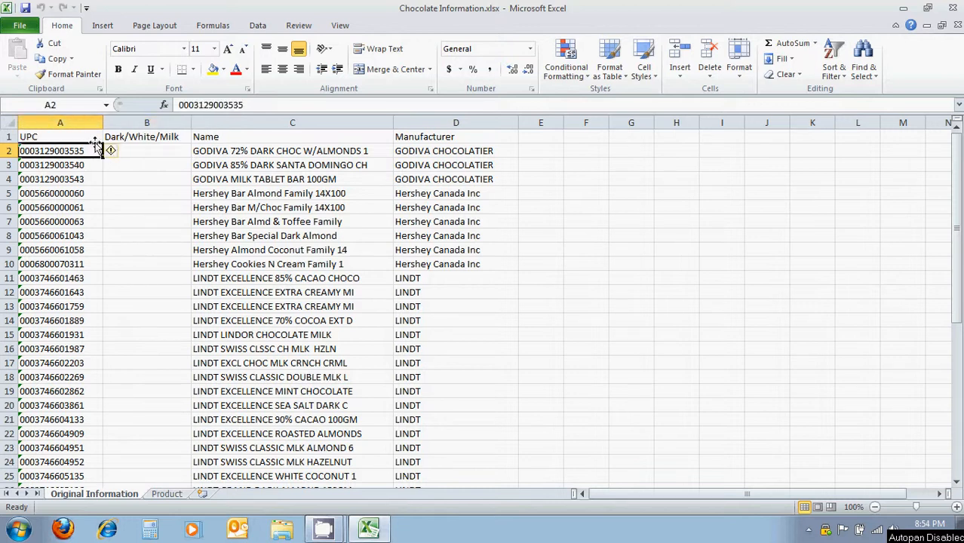
{"action": "left_click", "coordinate": [172, 494]}
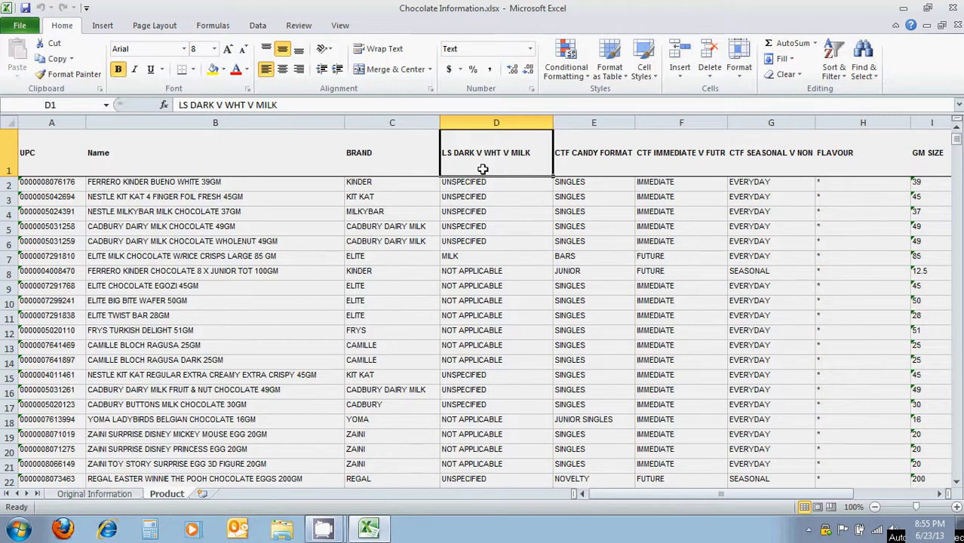
{"action": "left_click", "coordinate": [104, 495]}
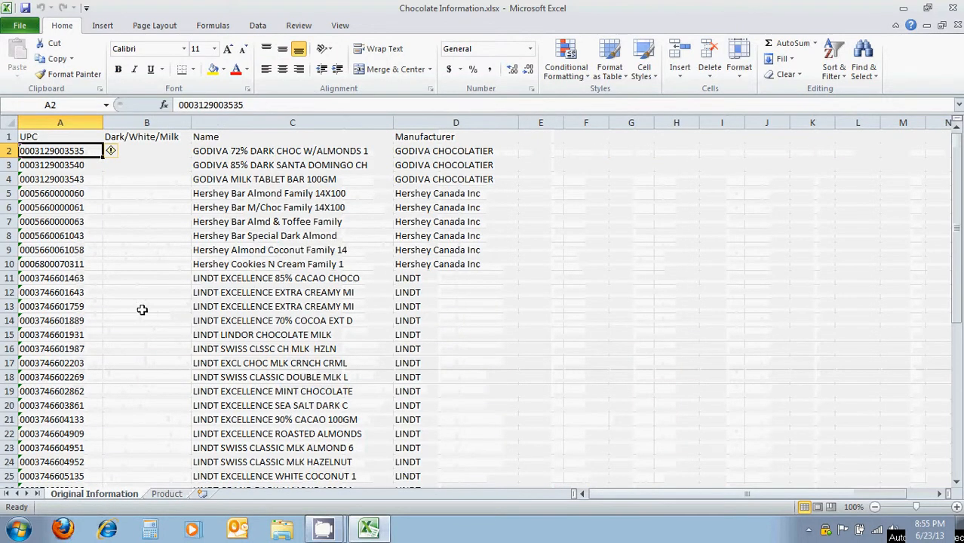
Start a VLOOKUP function in cell B2 of the Original Information sheet with A2 as the lookup value.
{"action": "left_click", "coordinate": [159, 153]}
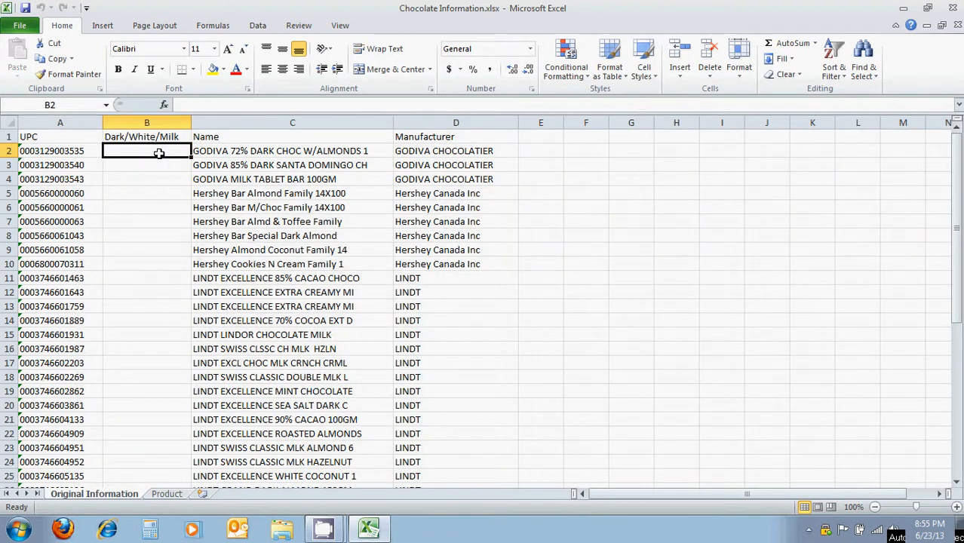
{"action": "left_click", "coordinate": [219, 25]}
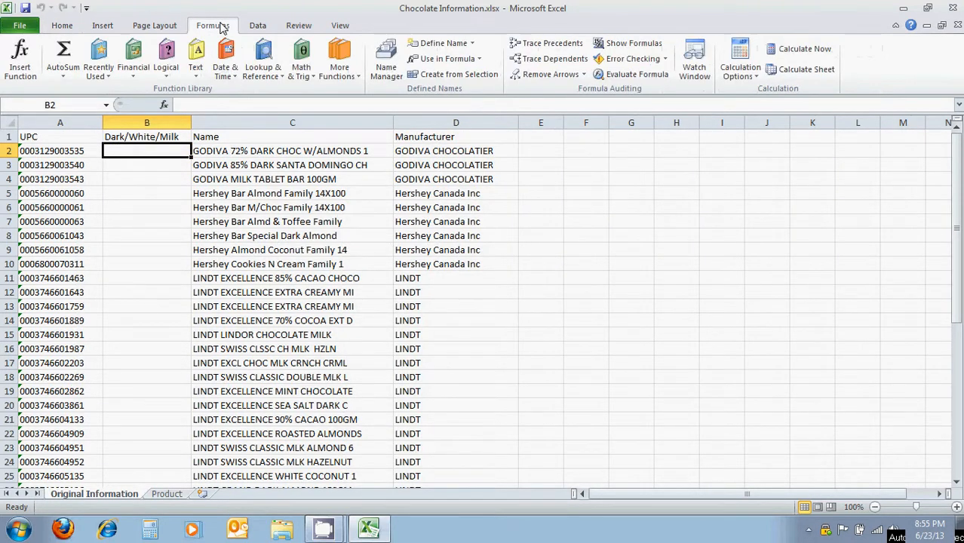
{"action": "left_click", "coordinate": [265, 59]}
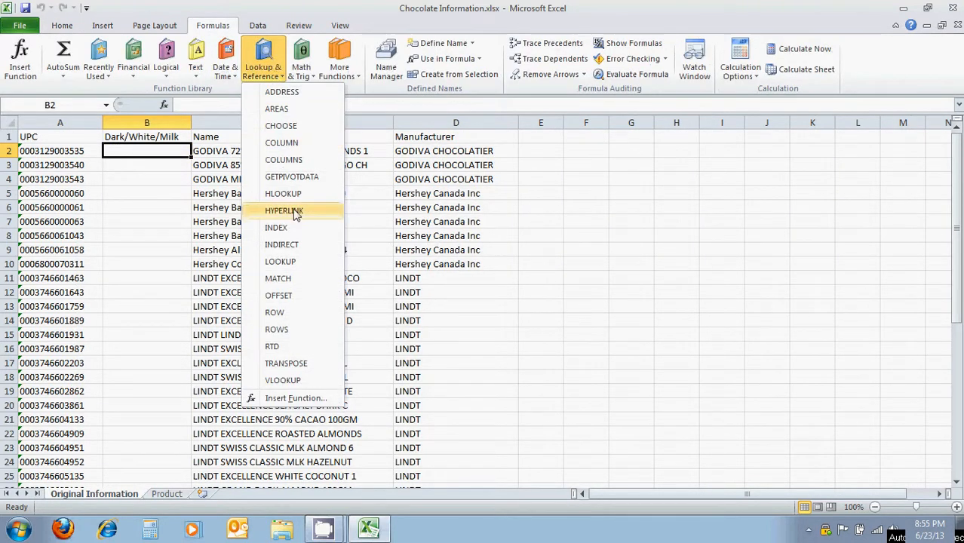
{"action": "left_click", "coordinate": [284, 380]}
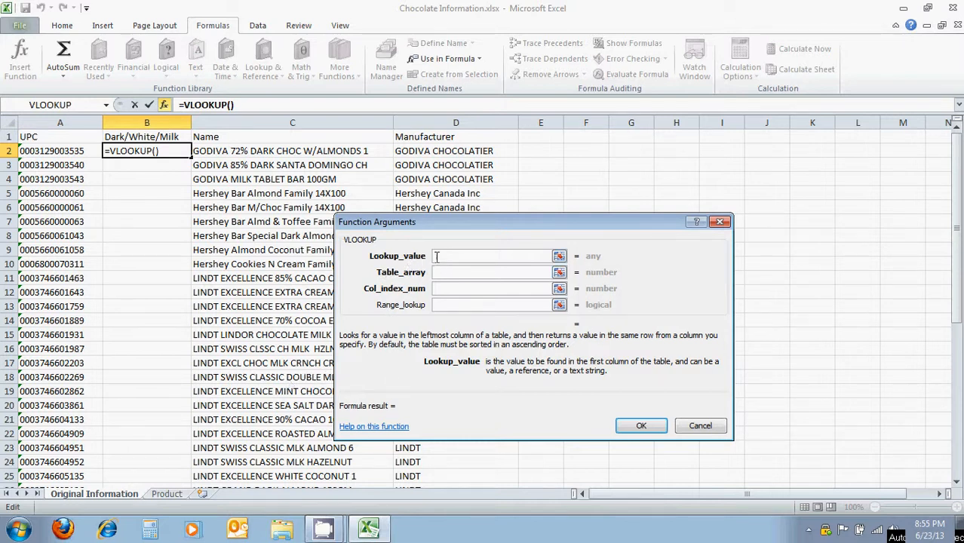
{"action": "left_click", "coordinate": [81, 152]}
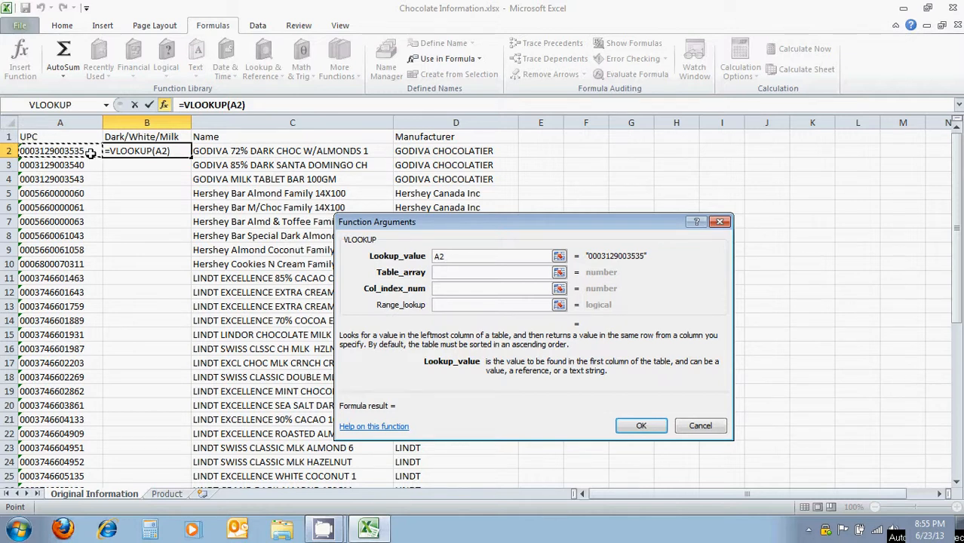
Set the VLOOKUP table array to the entire Product sheet, Product!1:1048576.
{"action": "left_click", "coordinate": [445, 271]}
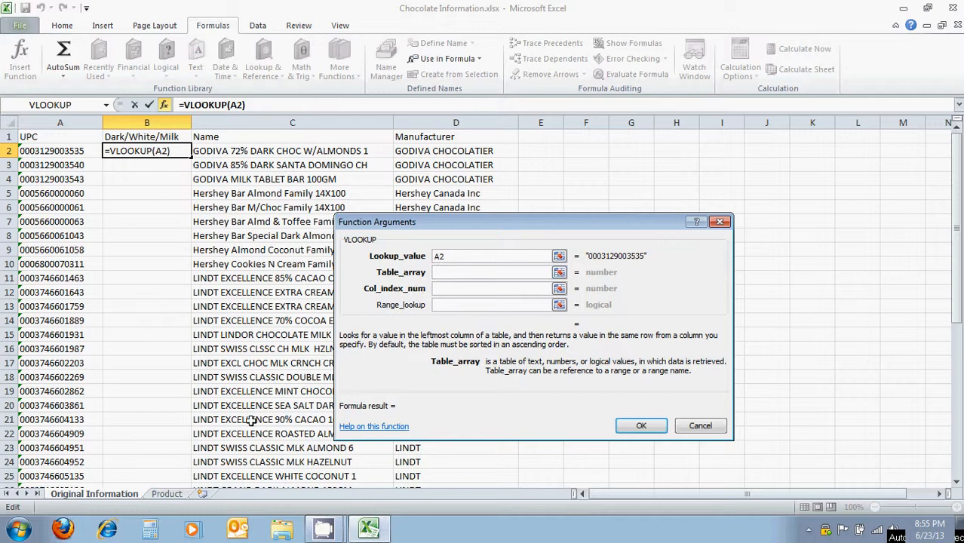
{"action": "left_click", "coordinate": [167, 494]}
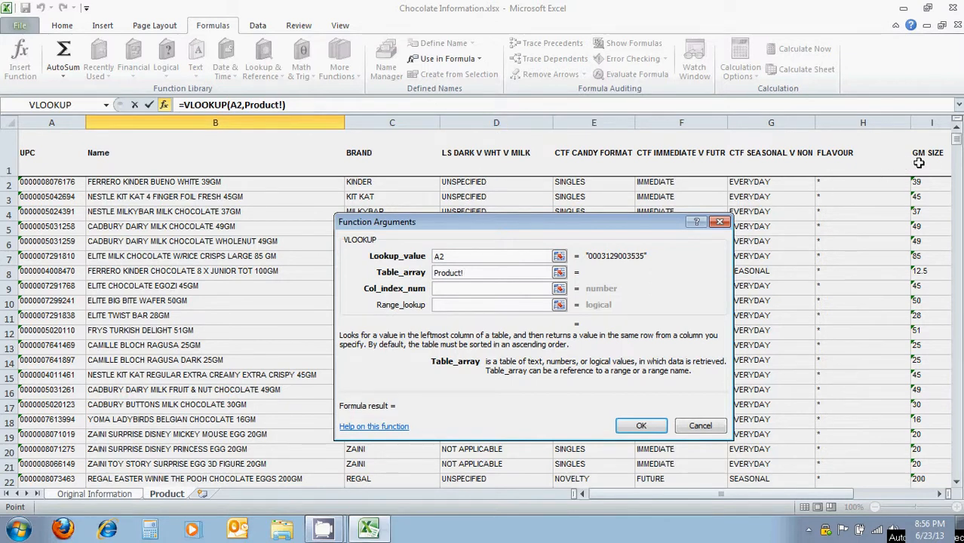
{"action": "left_click_drag", "start_coordinate": [955, 150], "coordinate": [955, 139]}
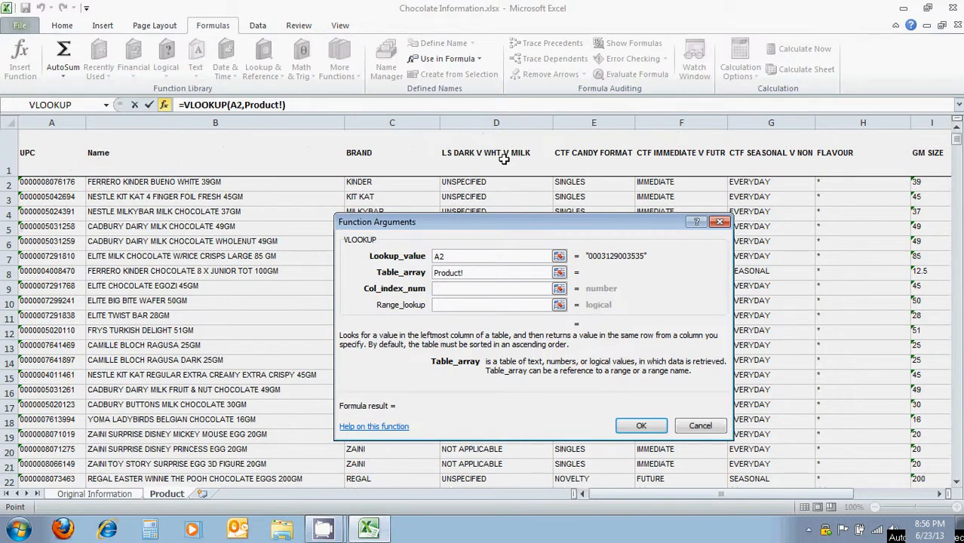
{"action": "left_click", "coordinate": [6, 123]}
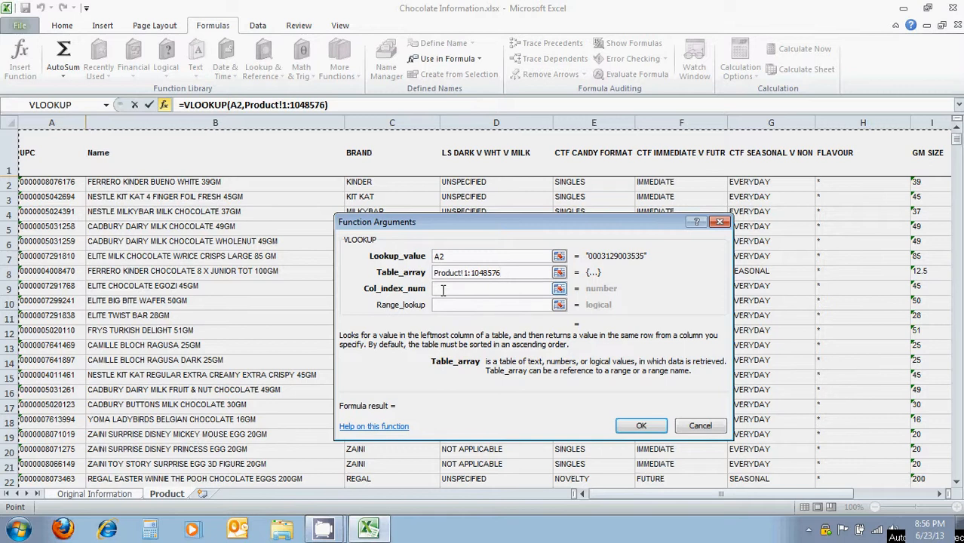
Set the column index number to 4 and the range lookup to false, and complete the VLOOKUP formula.
{"action": "left_click", "coordinate": [449, 287]}
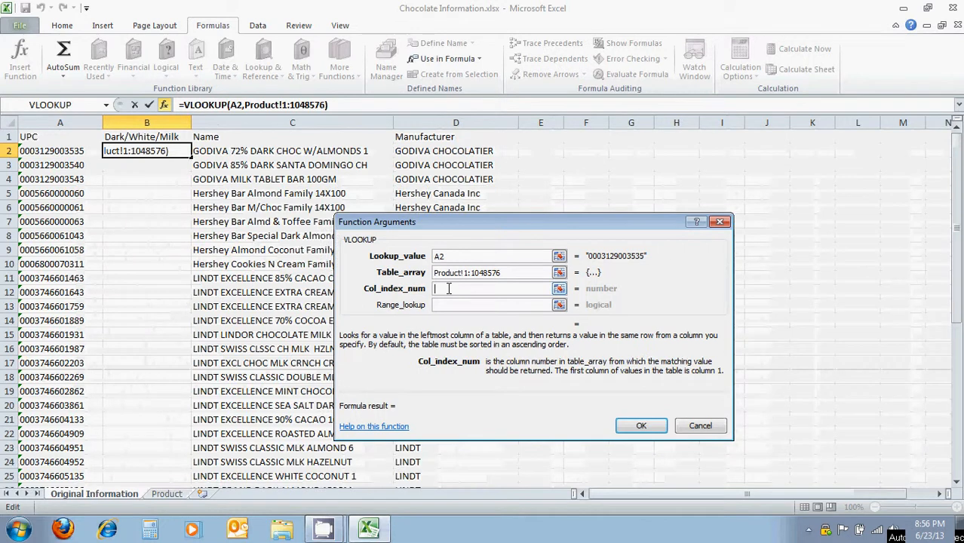
{"action": "type", "text": "4"}
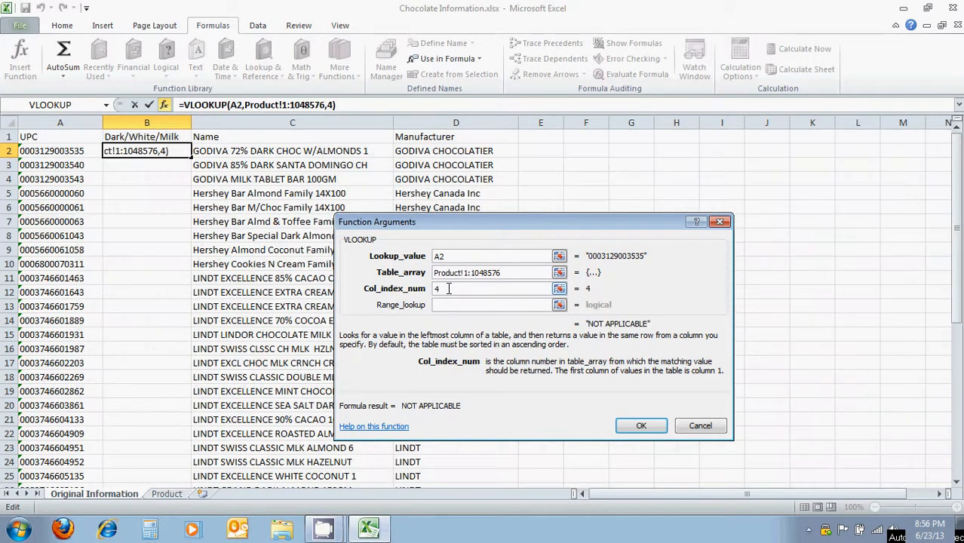
{"action": "left_click", "coordinate": [446, 305]}
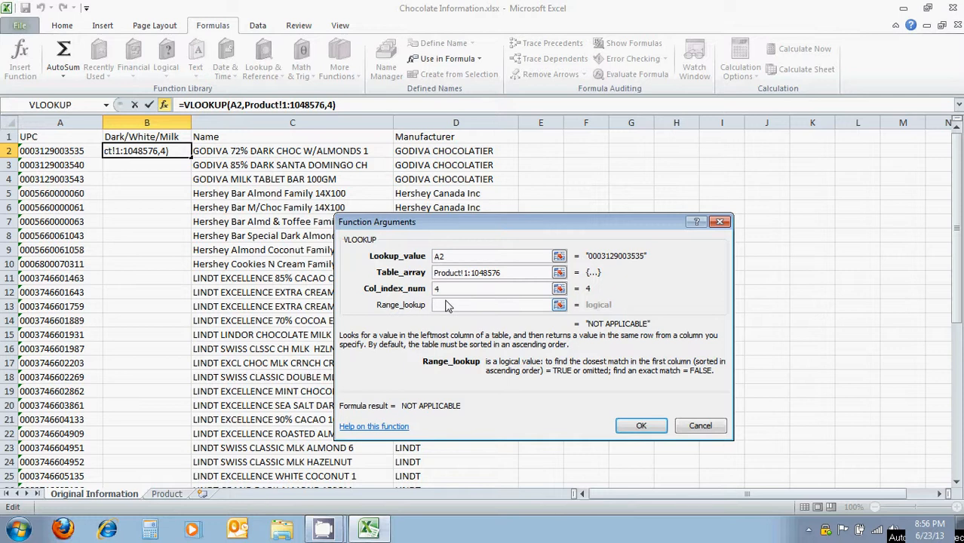
{"action": "type", "text": "false"}
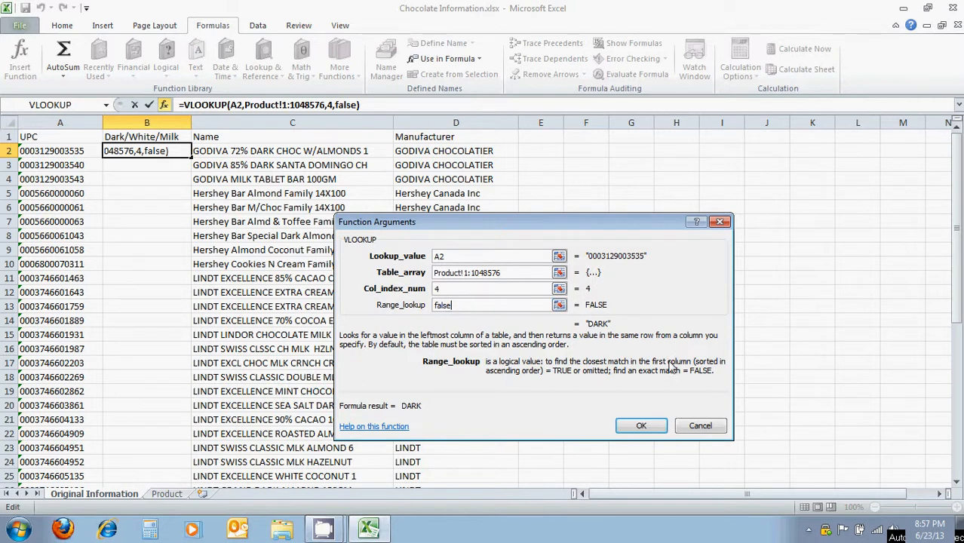
{"action": "left_click", "coordinate": [640, 426]}
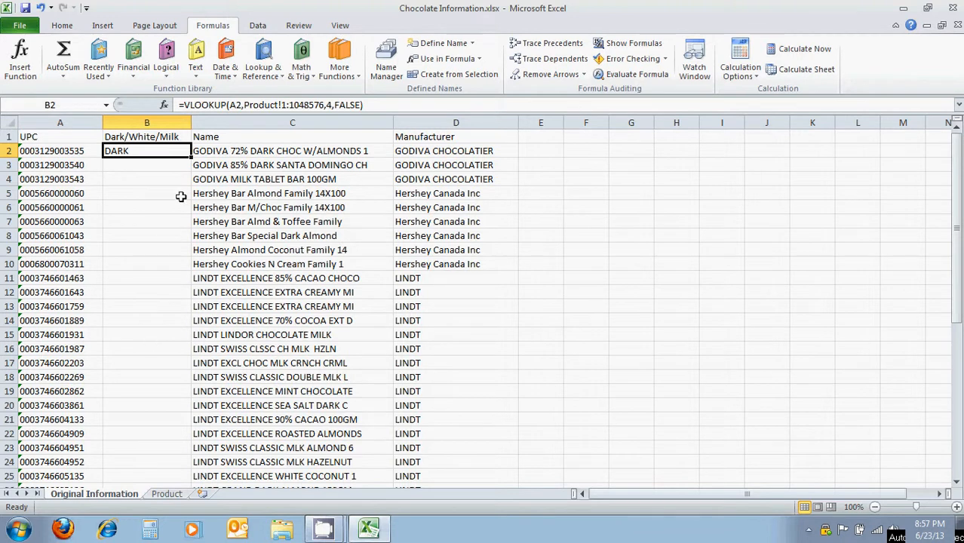
Try to fill the B2 formula down the Dark/White/Milk column and inspect the copied formula in B3.
{"action": "double_click", "coordinate": [191, 157]}
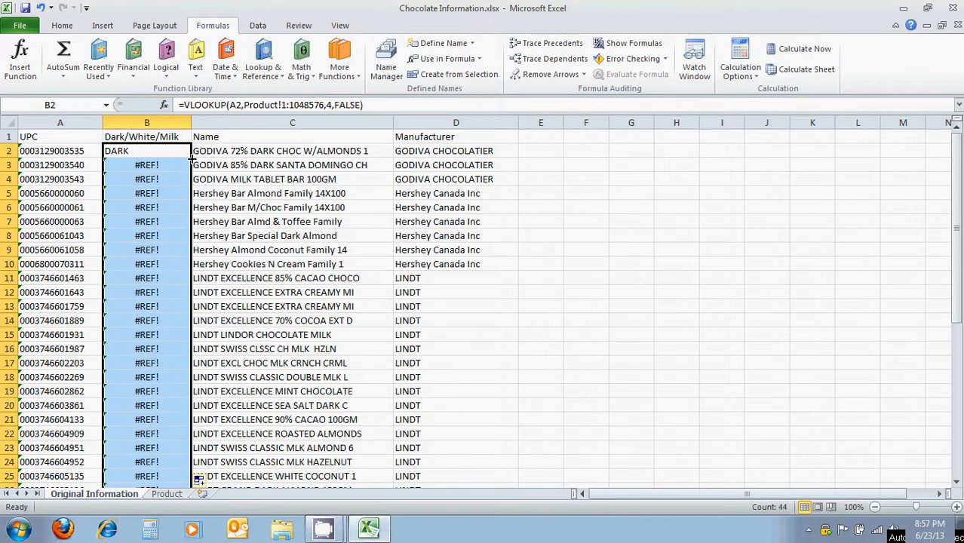
{"action": "left_click", "coordinate": [173, 171]}
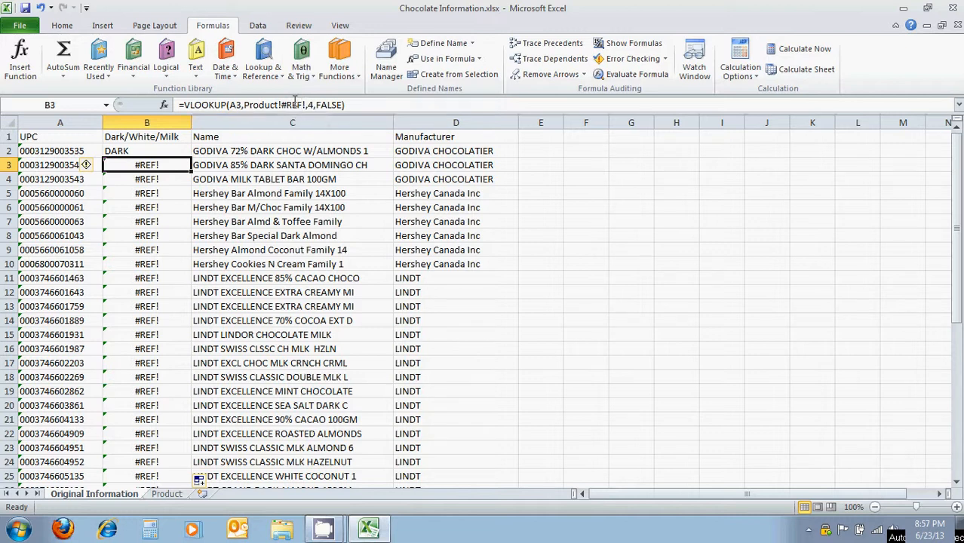
Make the table array in the B2 formula absolute as Product!$1:$1048576.
{"action": "left_click", "coordinate": [186, 151]}
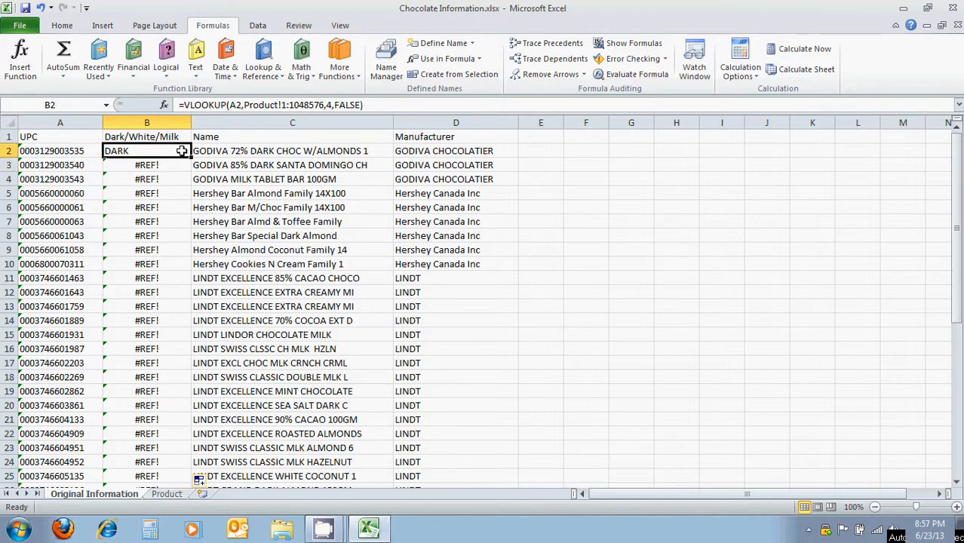
{"action": "left_click", "coordinate": [282, 106]}
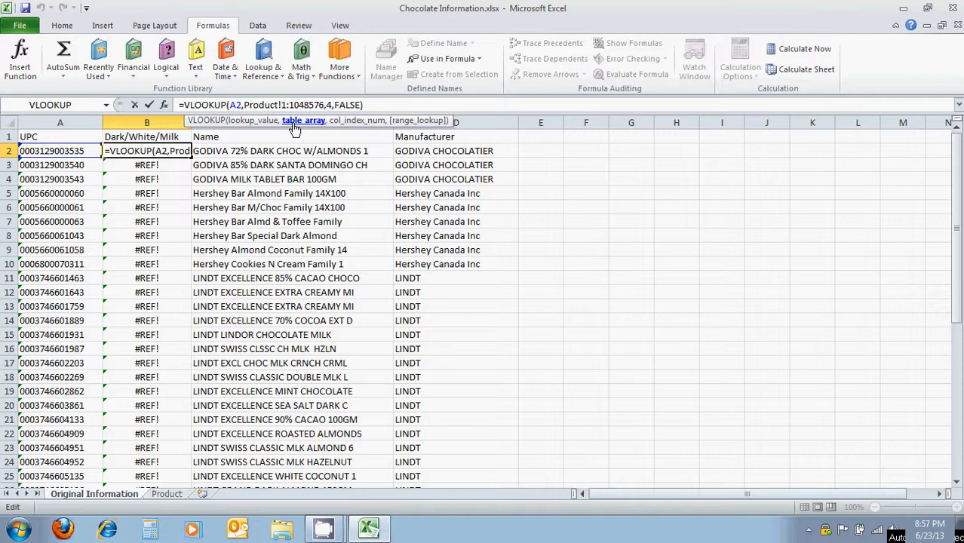
{"action": "key", "text": "F4"}
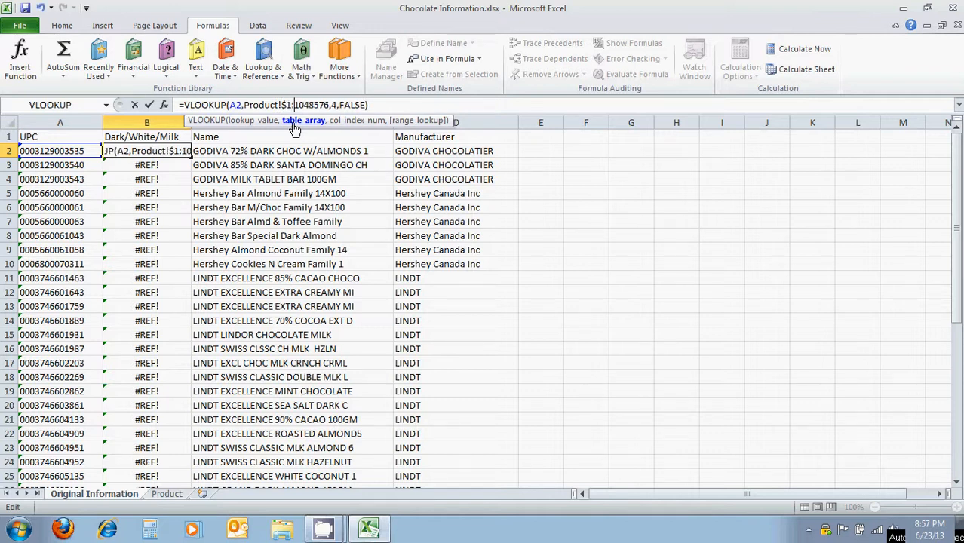
{"action": "type", "text": "$"}
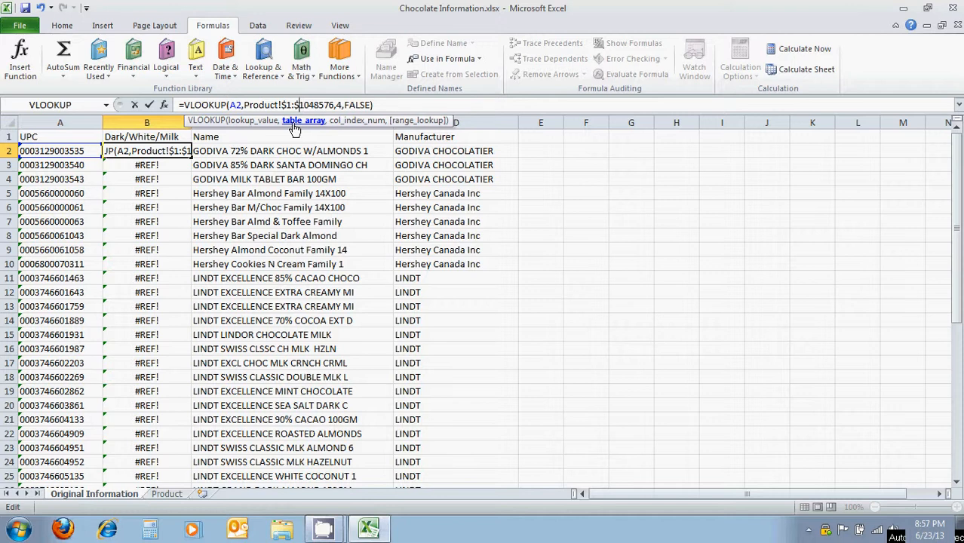
{"action": "key", "text": "Return"}
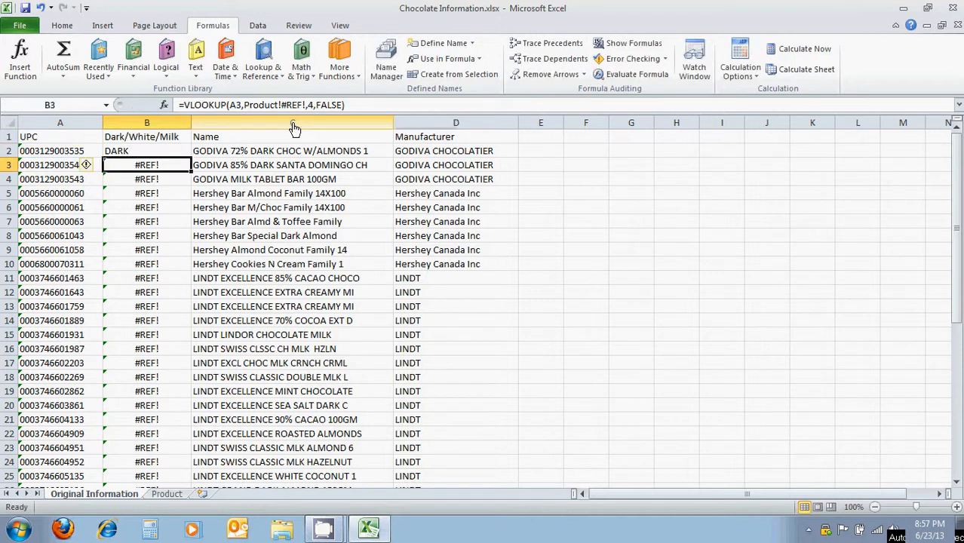
Fill the corrected B2 formula down the Dark/White/Milk column and check the copied formula in B5.
{"action": "left_click", "coordinate": [162, 150]}
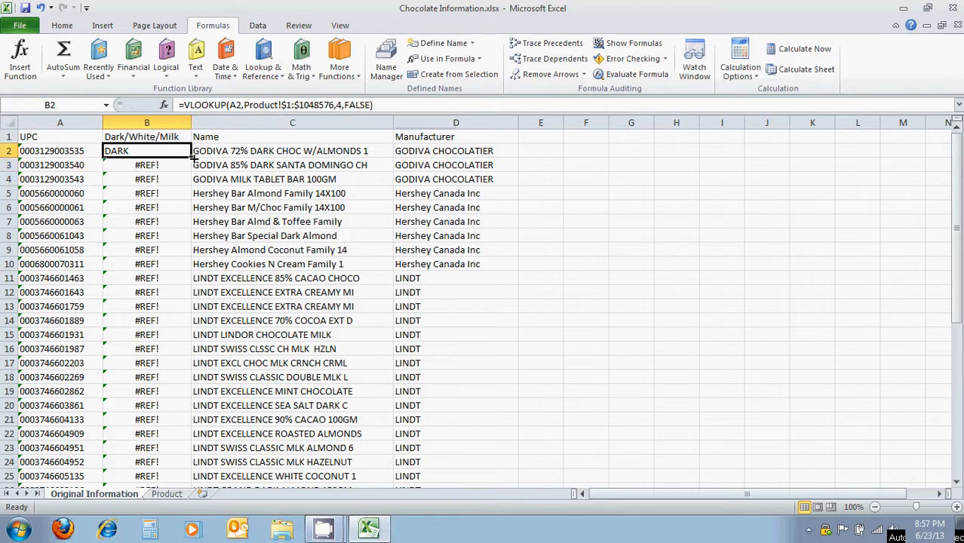
{"action": "double_click", "coordinate": [191, 157]}
{"action": "left_click", "coordinate": [167, 192]}
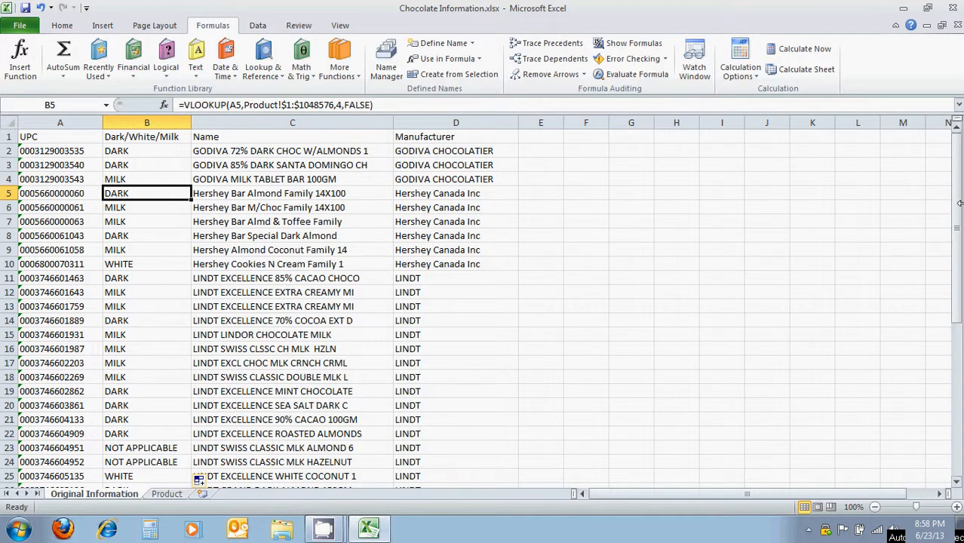
Review the lookup results down column B, checking cells B31, B34 to B37 and B39.
{"action": "left_click_drag", "start_coordinate": [959, 197], "coordinate": [958, 348]}
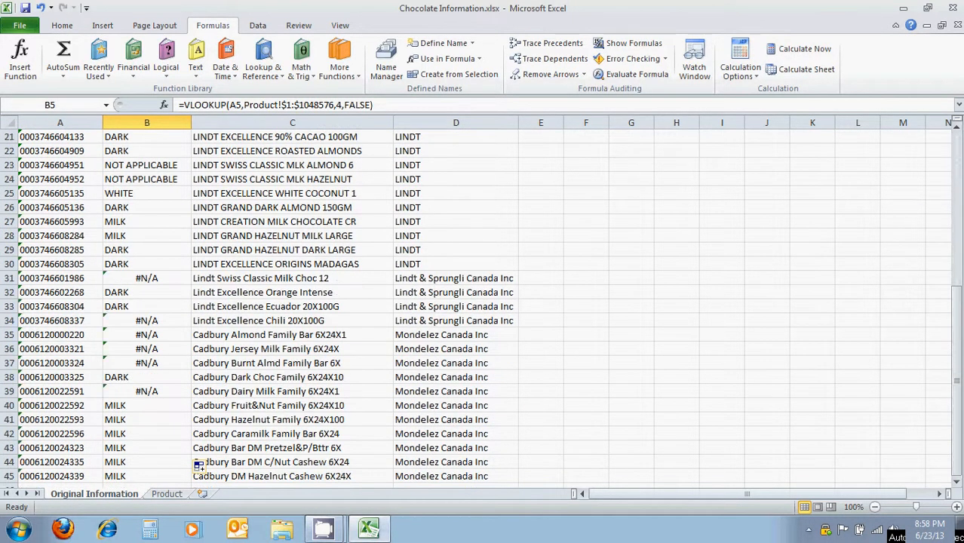
{"action": "left_click", "coordinate": [174, 276]}
{"action": "left_click", "coordinate": [170, 320]}
{"action": "left_click", "coordinate": [171, 334]}
{"action": "left_click", "coordinate": [171, 348]}
{"action": "left_click", "coordinate": [170, 362]}
{"action": "left_click", "coordinate": [170, 390]}
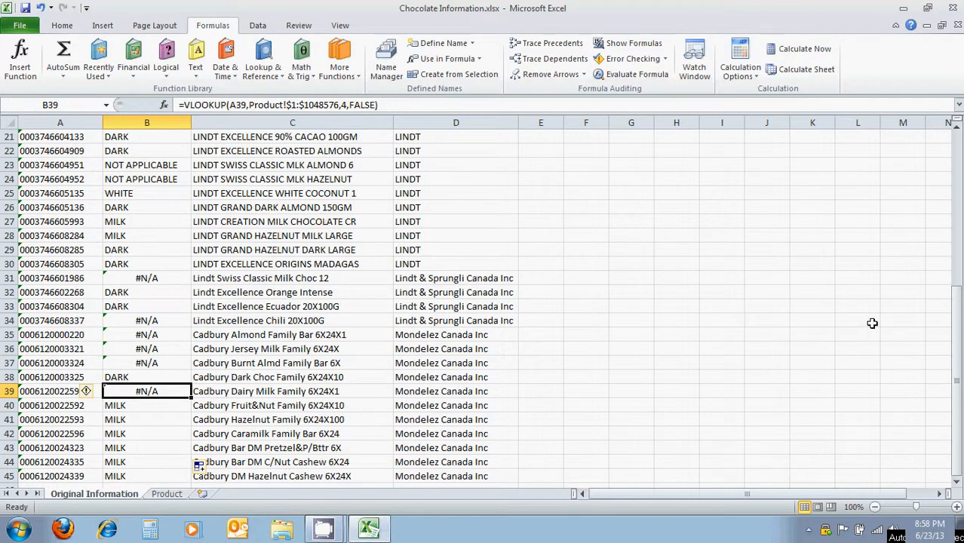
{"action": "left_click_drag", "start_coordinate": [958, 339], "coordinate": [960, 104]}
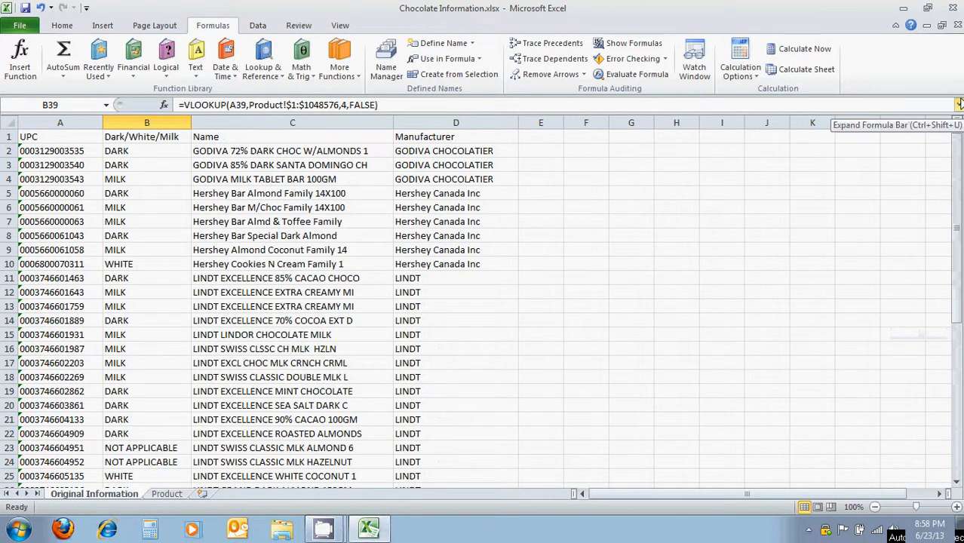